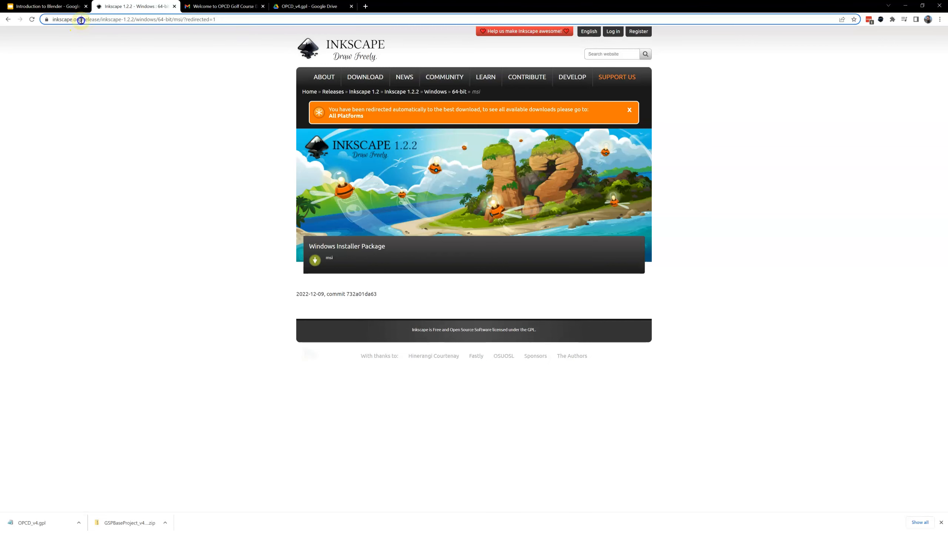
Open inkscape.org and download the current stable version as the Windows Installer Package (msi).
key("BackSpace")
key("Return")
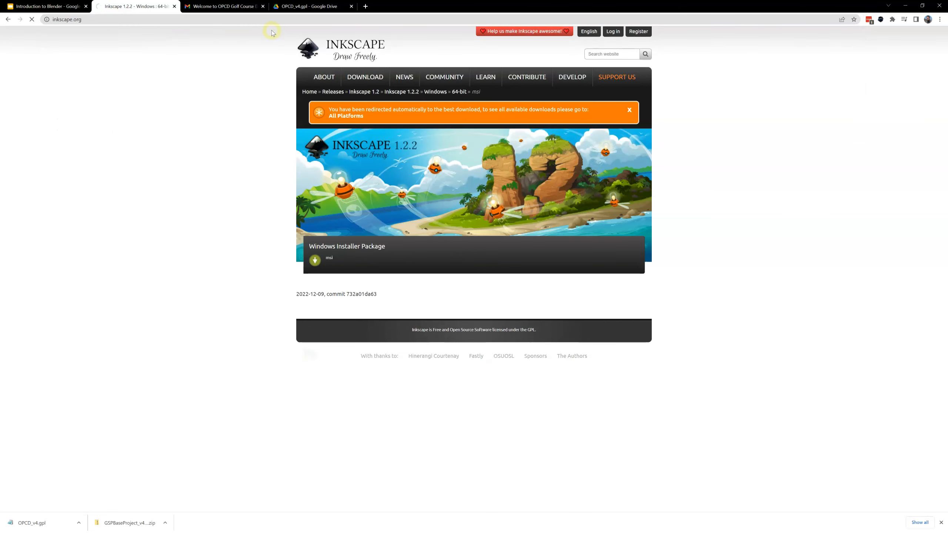
mouse_move(358, 77)
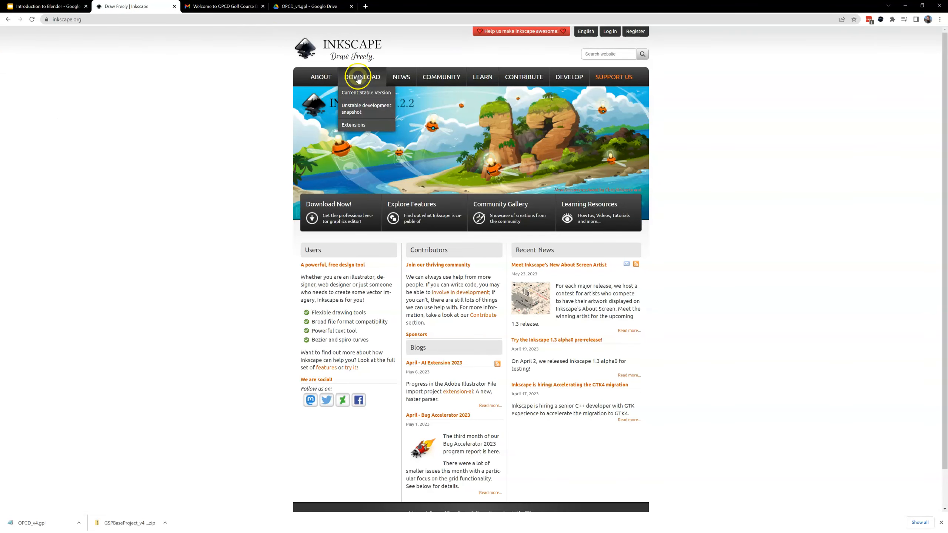
left_click(352, 94)
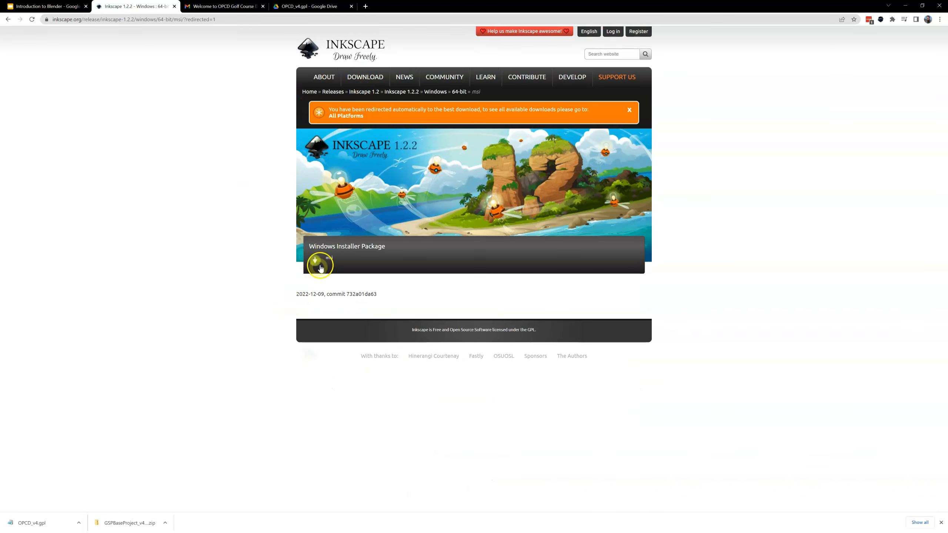
left_click(341, 248)
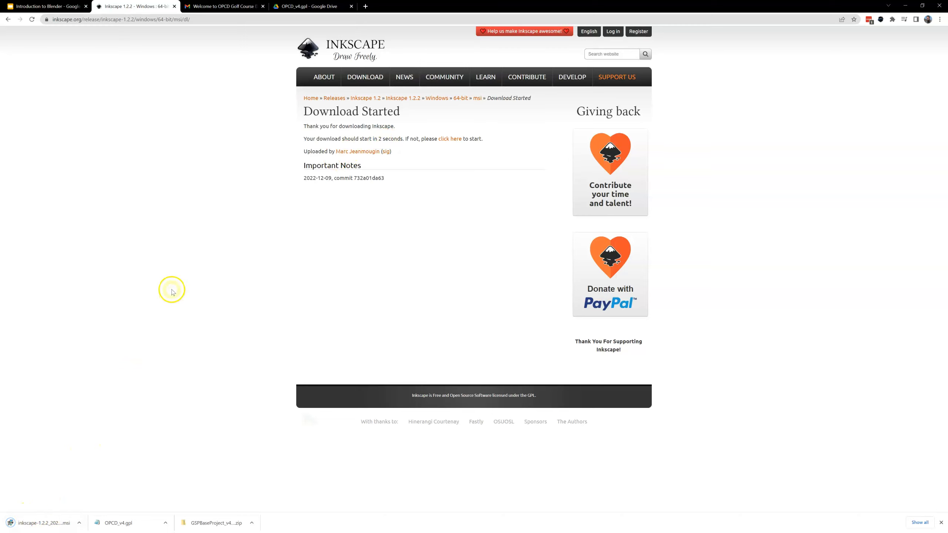
Run the downloaded Inkscape 1.2.2 installer as far as Custom Setup and cancel the installation.
left_click(82, 526)
left_click(96, 473)
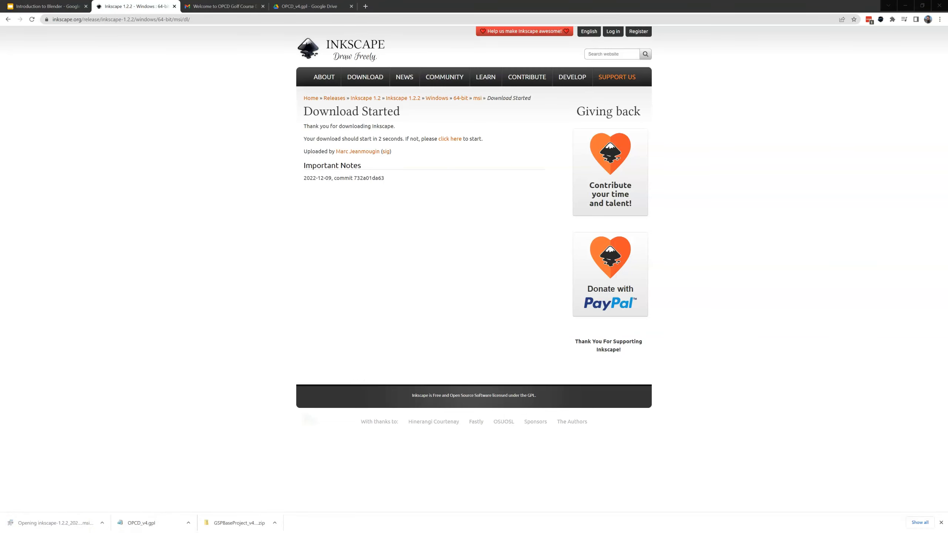
left_click_drag(411, 136, 363, 132)
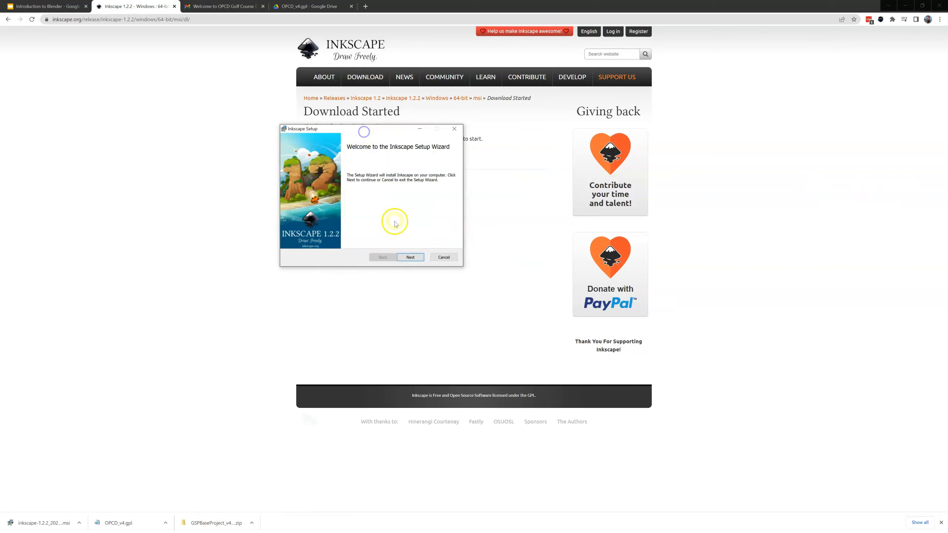
left_click(414, 257)
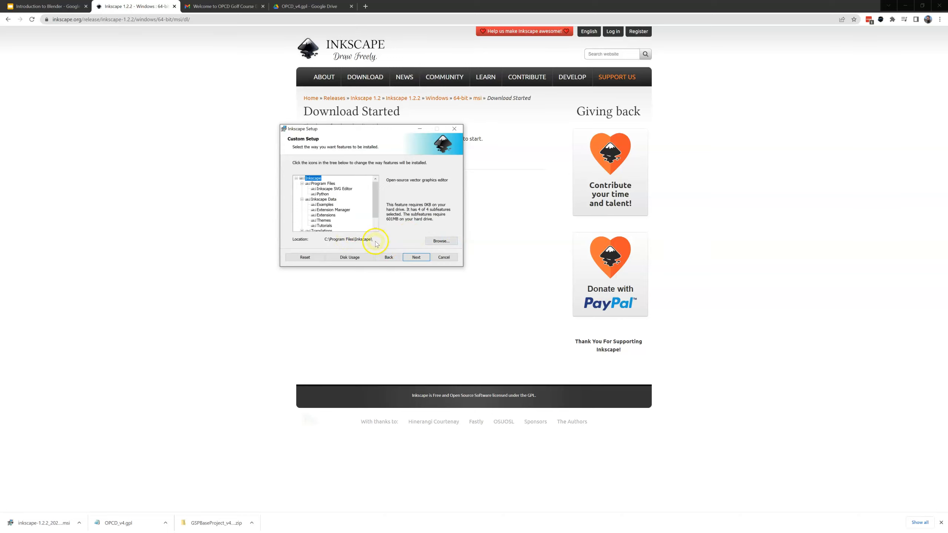
left_click(445, 259)
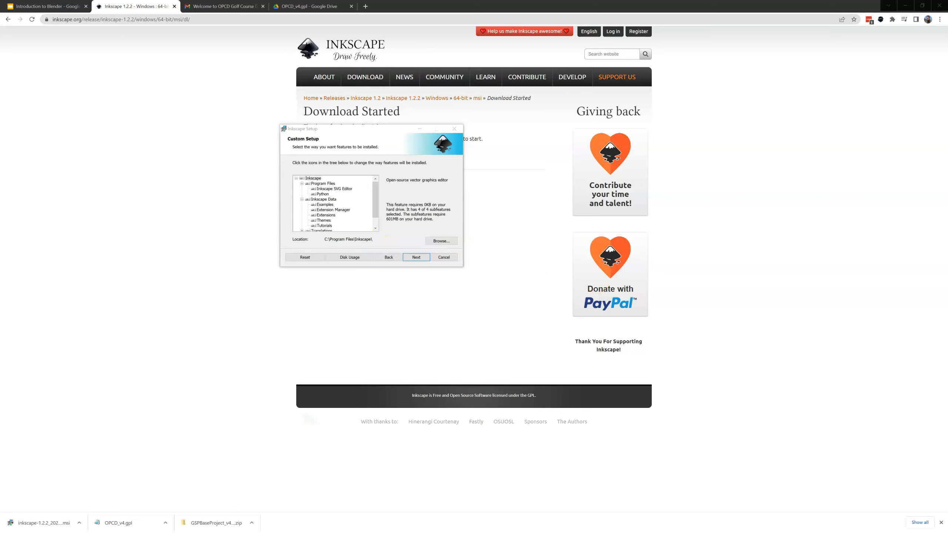
left_click(406, 255)
left_click(134, 380)
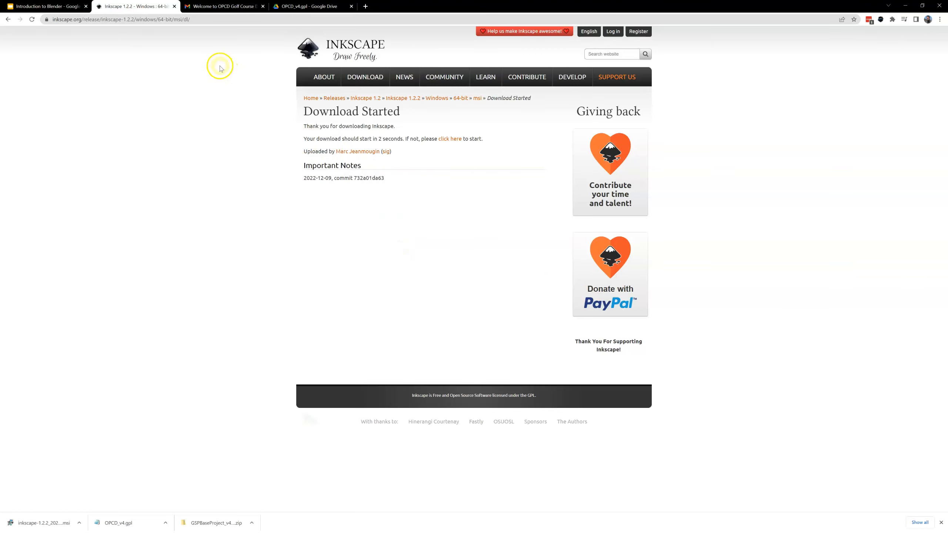
Open the OPCD welcome email in Gmail and download OPCD_v4.gpl from its Inkscape Palette link.
left_click(208, 11)
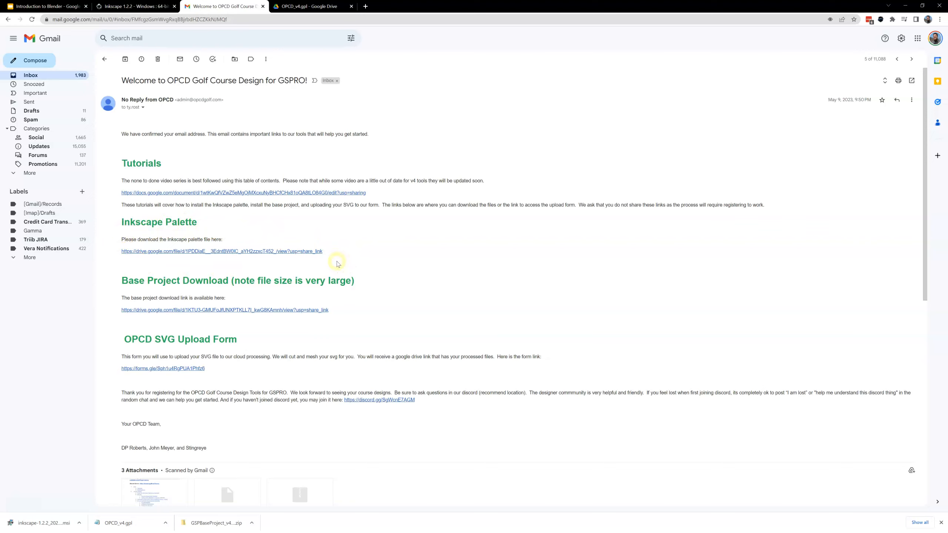
left_click(275, 251)
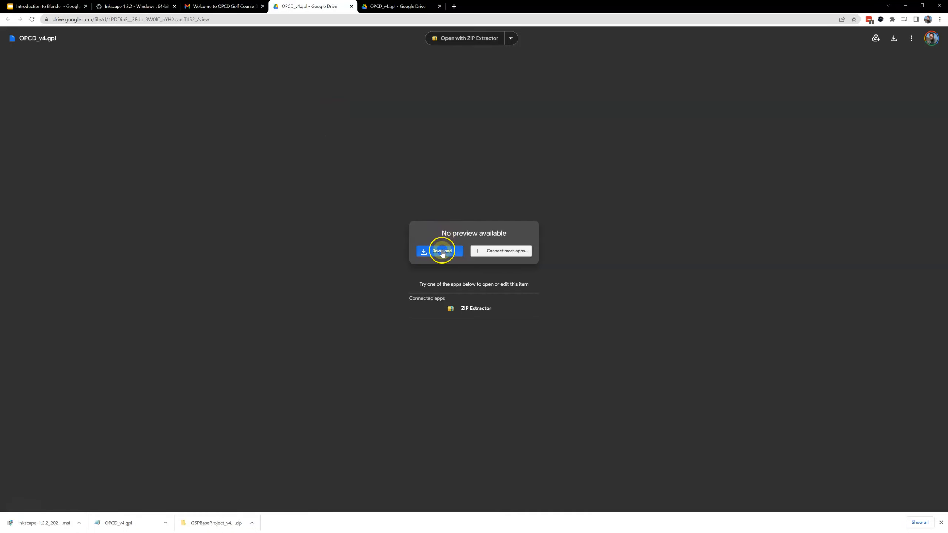
left_click(441, 251)
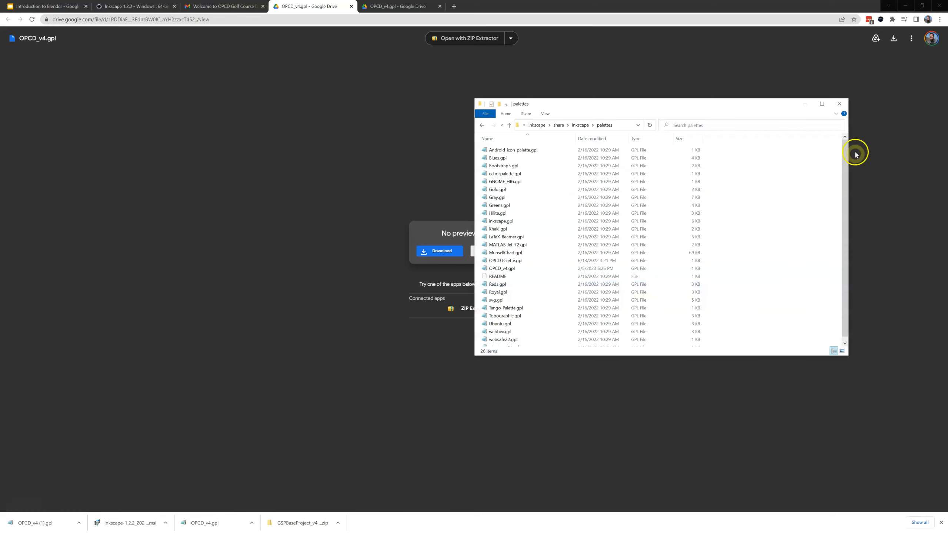
In File Explorer, show the Downloads folder beside the window of Inkscape's palettes folder.
left_click_drag(714, 108, 770, 111)
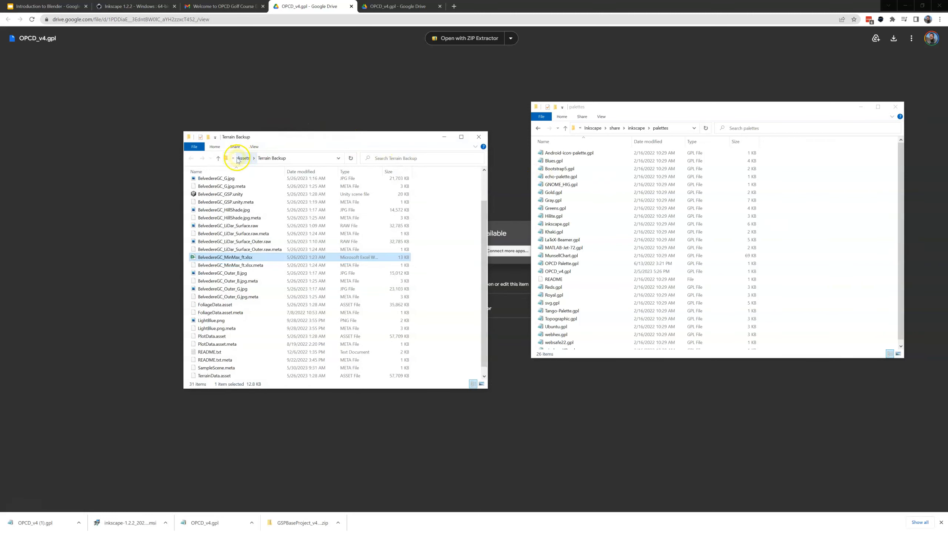
left_click(220, 160)
left_click(220, 160)
left_click(220, 160)
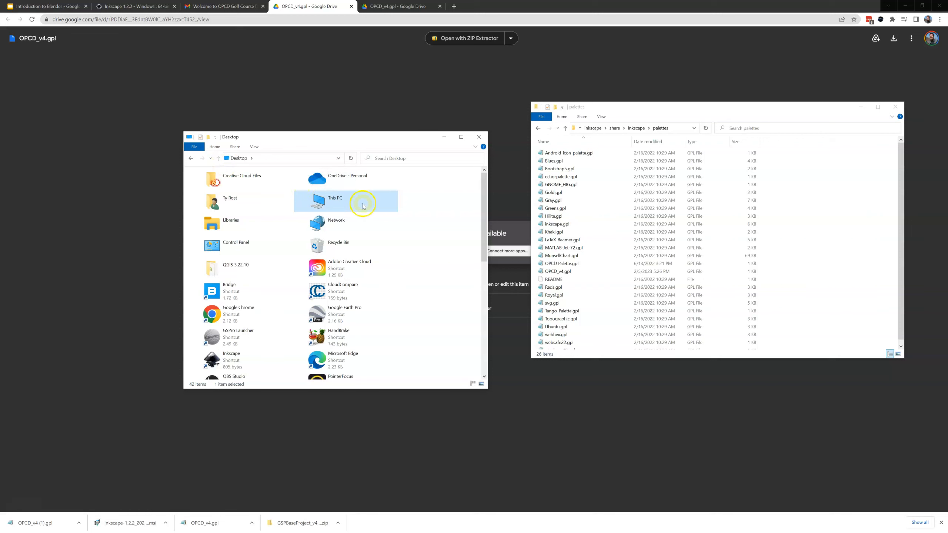
double_click(361, 205)
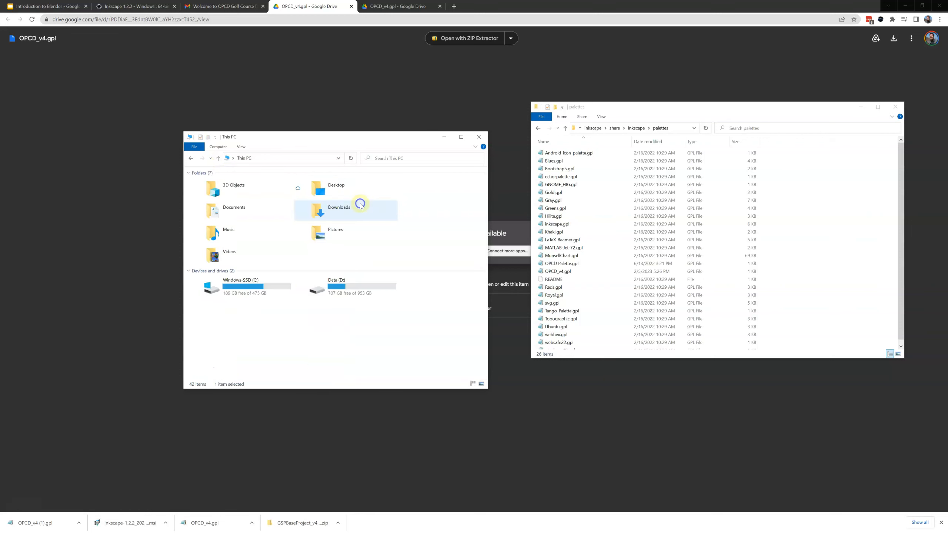
double_click(322, 204)
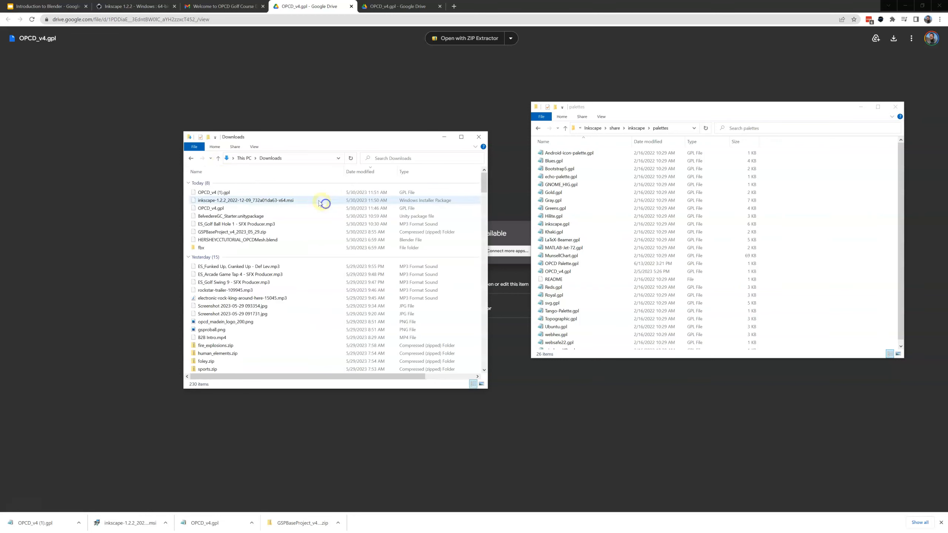
Copy OPCD_v4.gpl from Downloads into Inkscape's share\inkscape\palettes folder, replacing the existing file.
left_click(216, 209)
left_click_drag(205, 211, 538, 194)
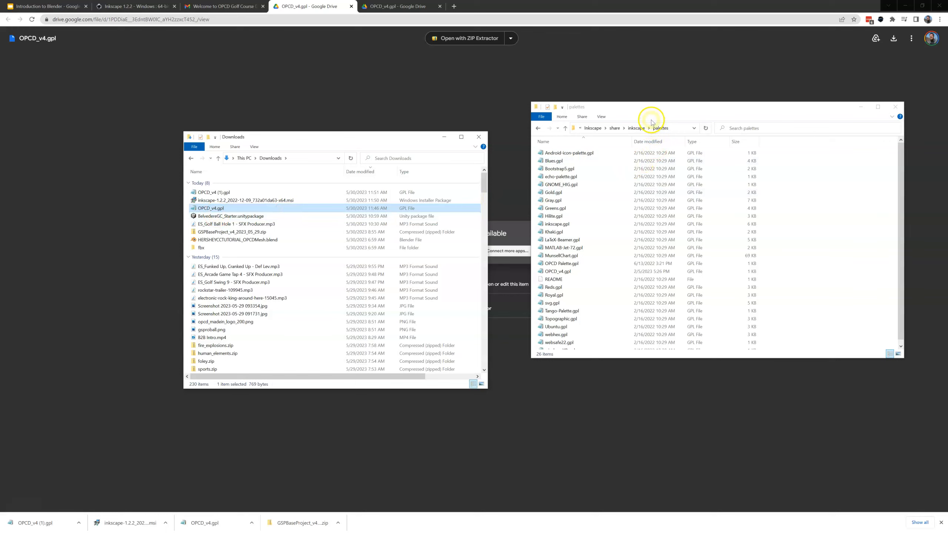
left_click(673, 128)
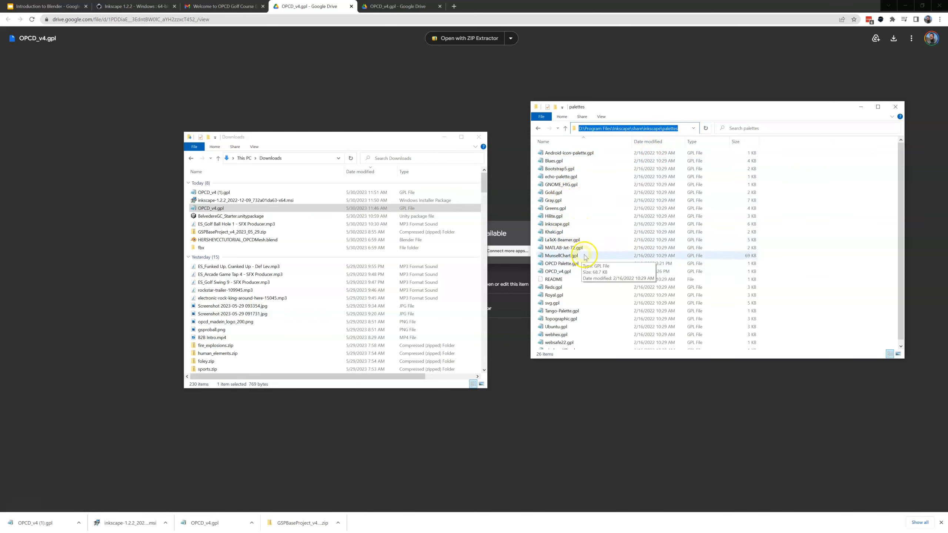
left_click(225, 210)
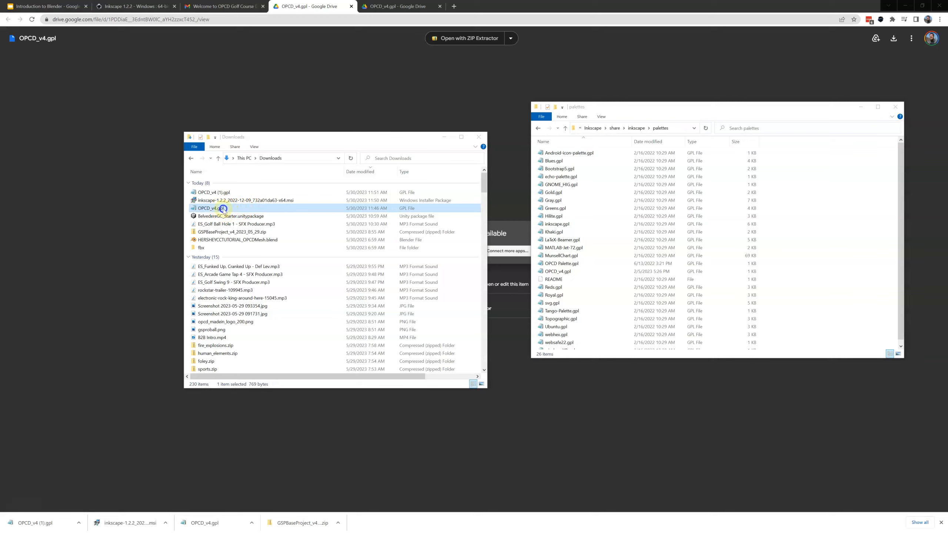
left_click_drag(223, 208, 604, 237)
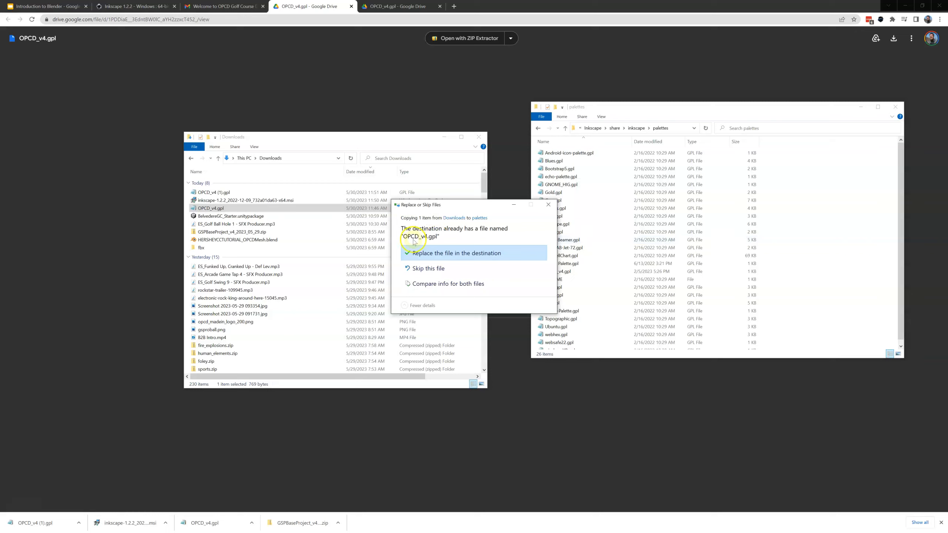
left_click(428, 258)
left_click(532, 203)
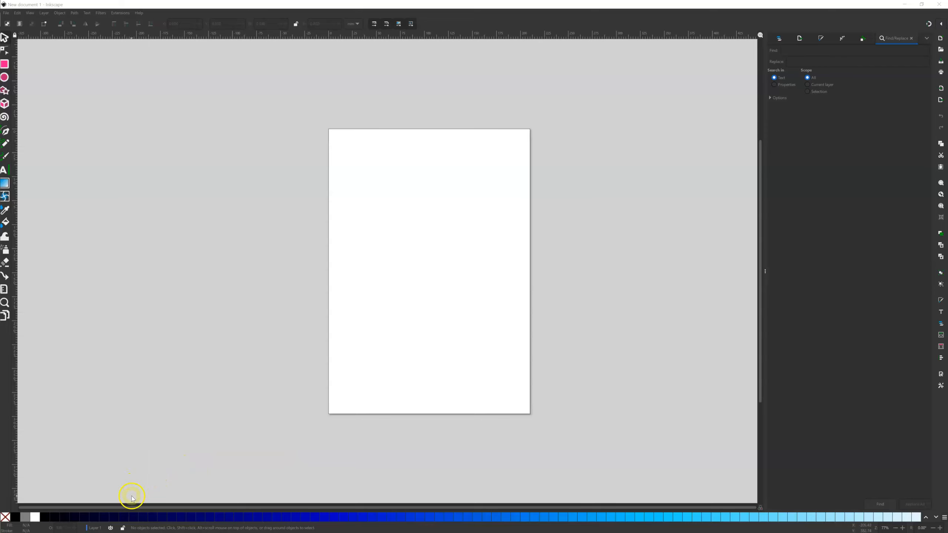
In Inkscape, switch the color swatch palette to OPCD v4.
left_click(944, 518)
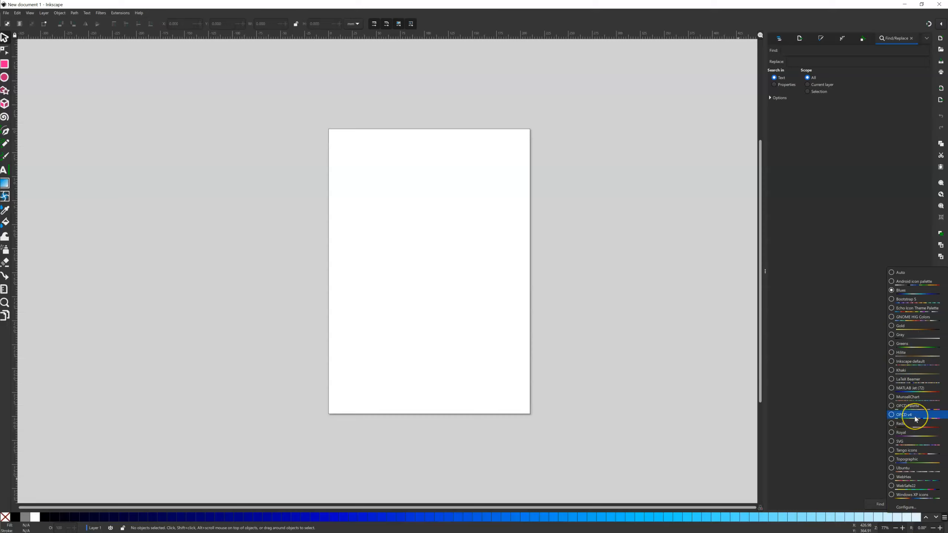
left_click(893, 415)
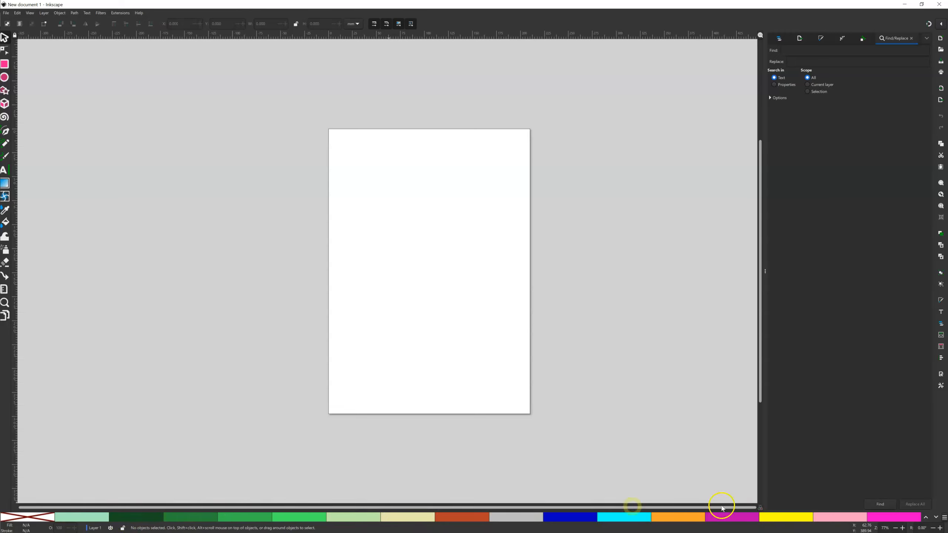
Configure the swatch palette with a wider border between colors, trying Stretch to fill off and leaving it on.
left_click(944, 518)
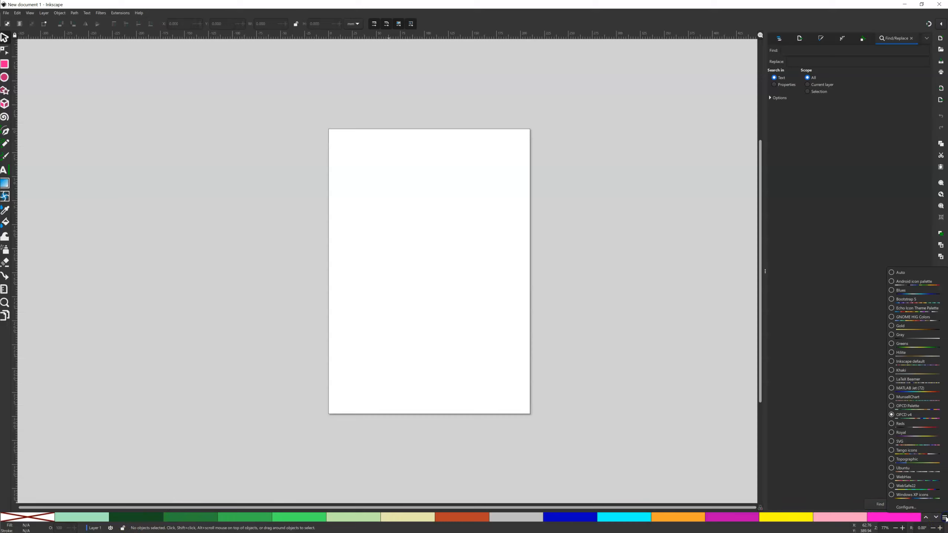
left_click(907, 507)
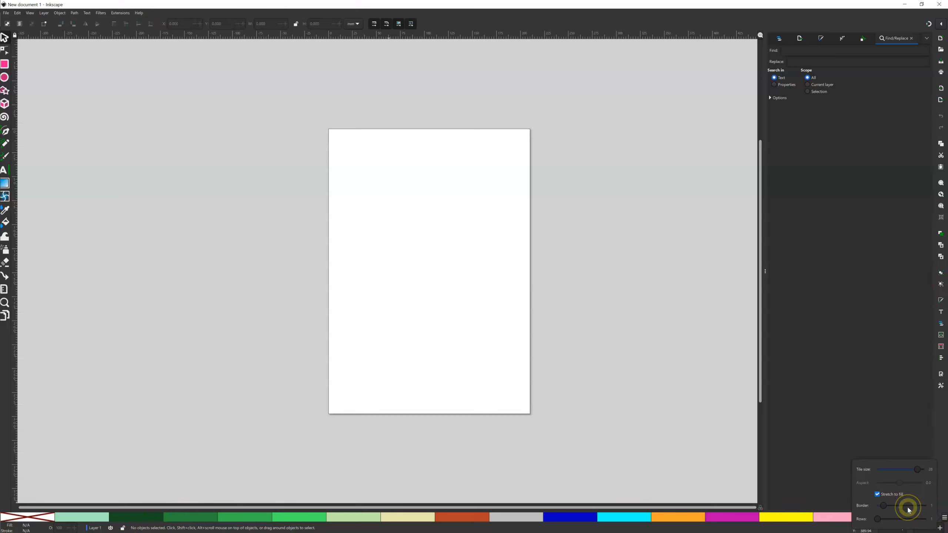
left_click(877, 495)
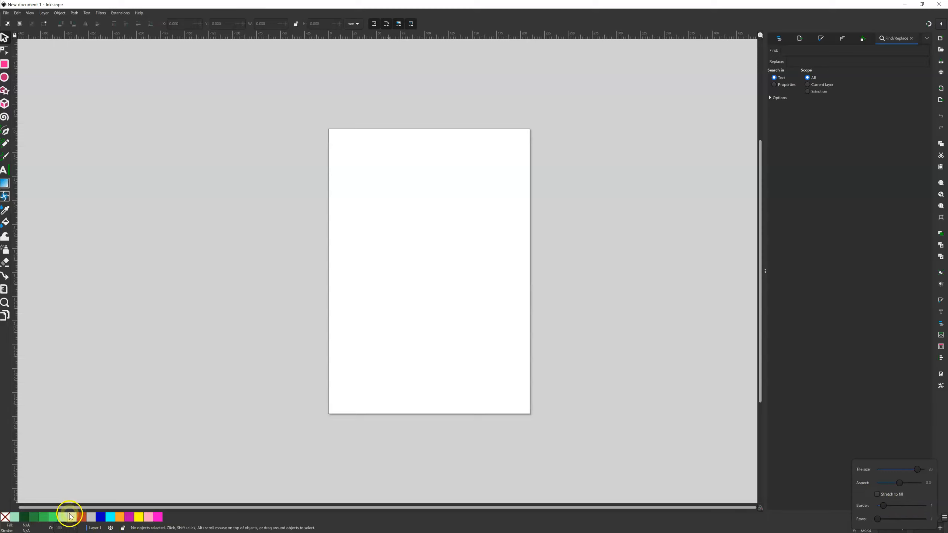
left_click(878, 495)
left_click_drag(884, 505, 904, 510)
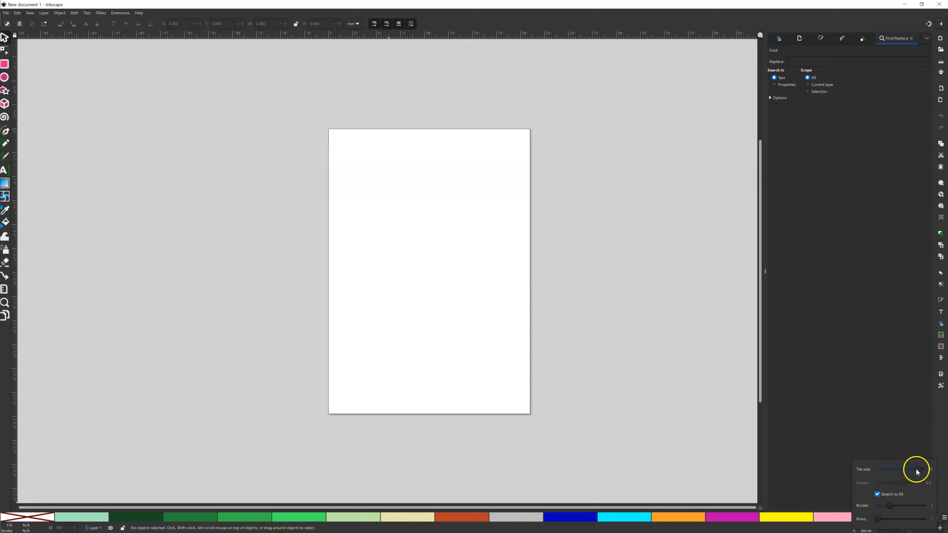
left_click(840, 470)
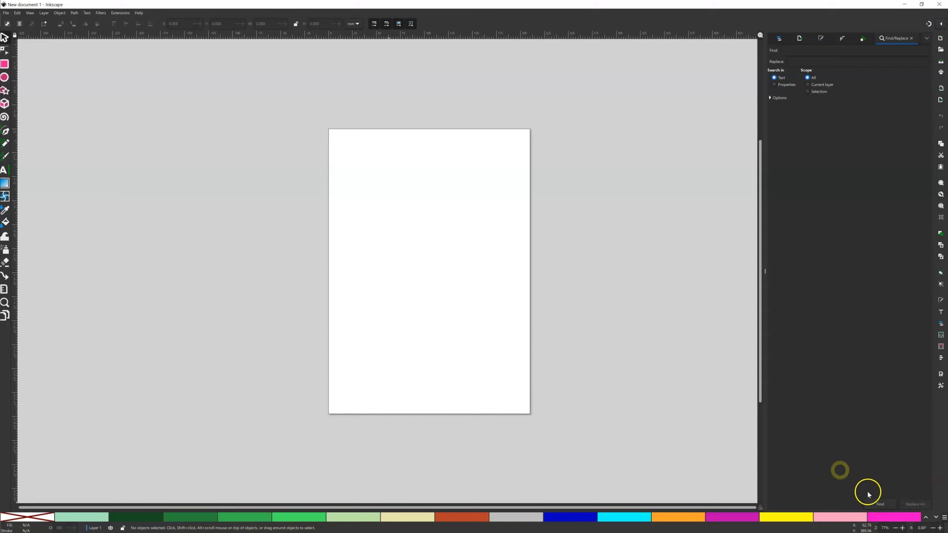